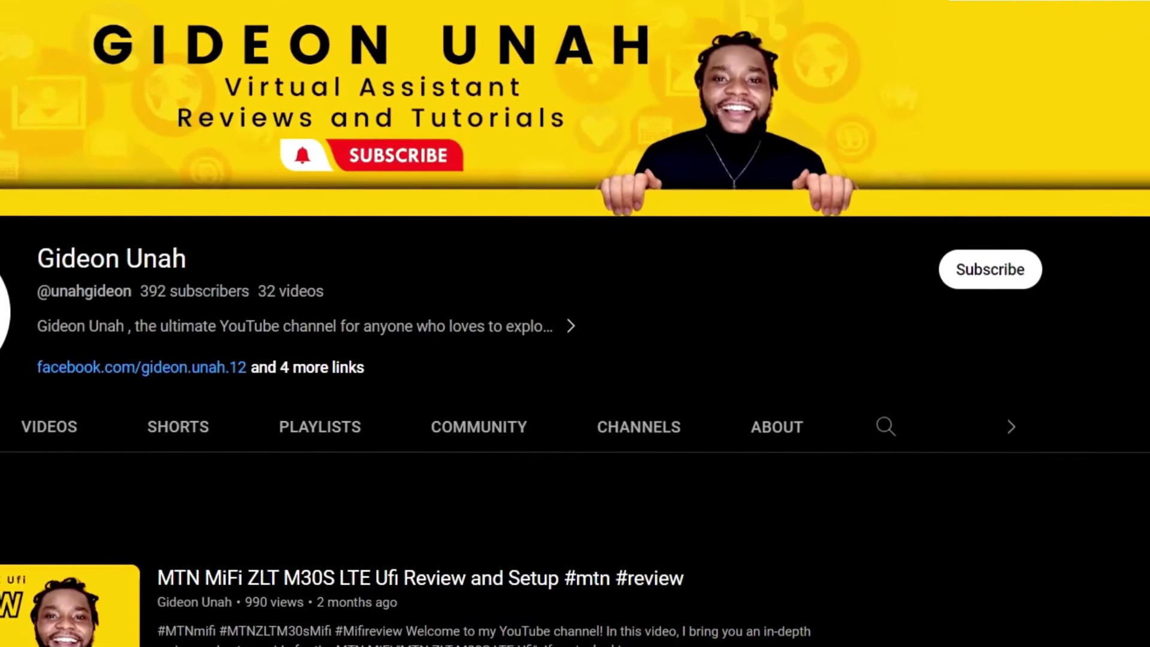
Step: Subscribe to the virtual assistant reviews channel with All notifications turned on
{"action": "left_click", "coordinate": [984, 292]}
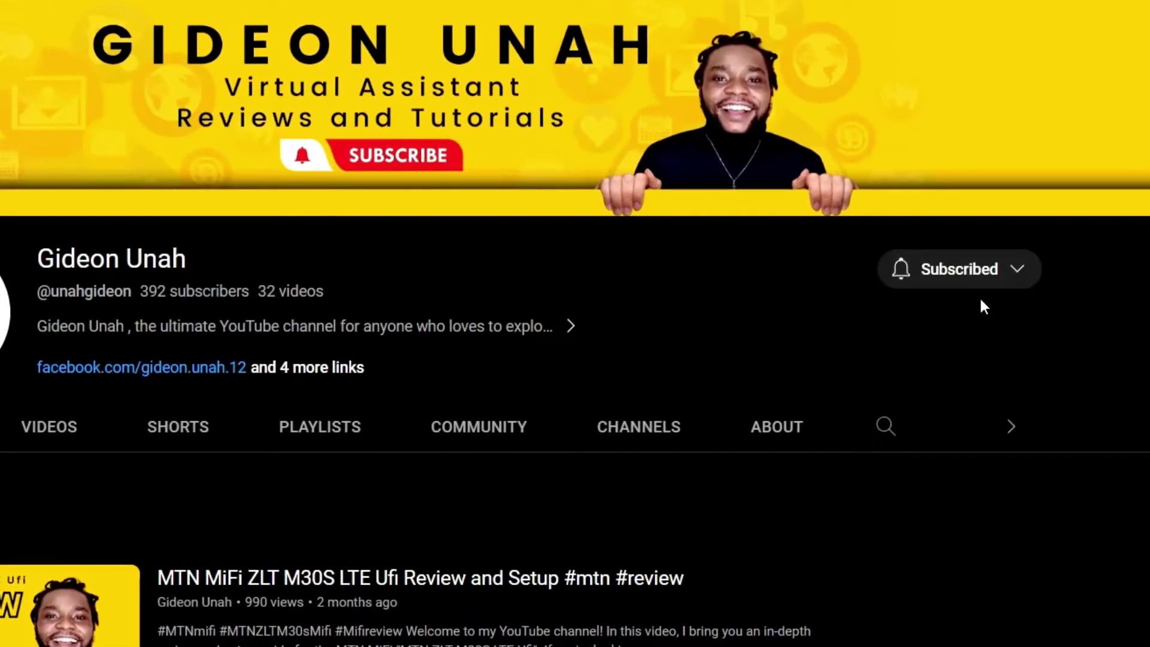
{"action": "left_click", "coordinate": [901, 272]}
{"action": "left_click", "coordinate": [946, 318]}
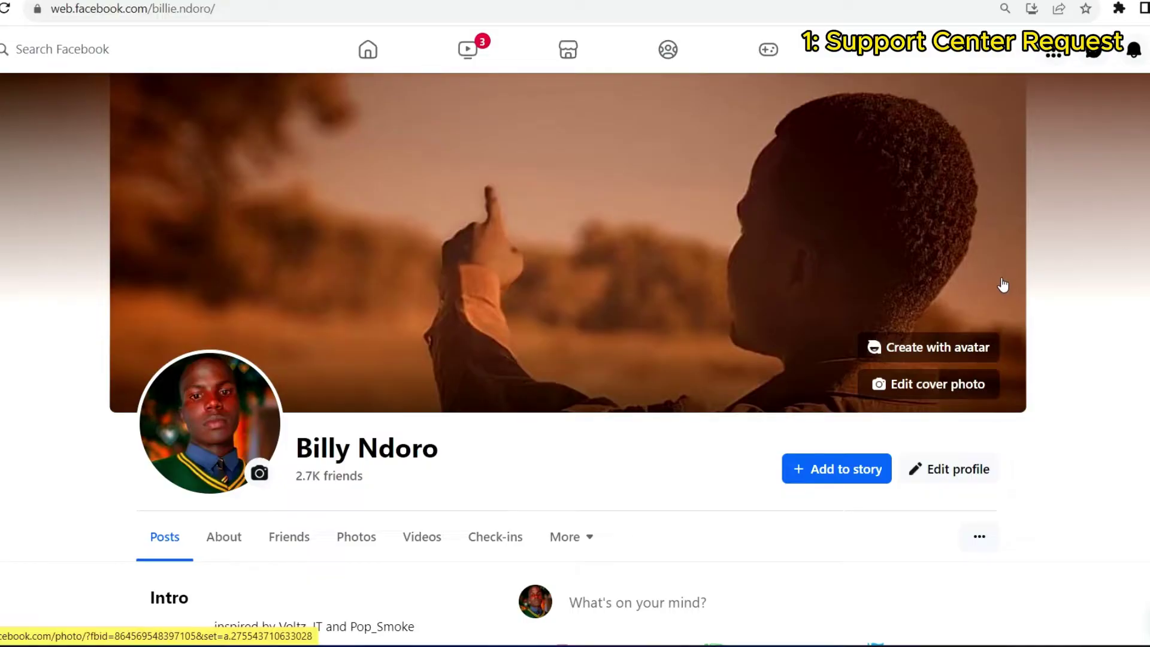
{"action": "scroll", "coordinate": [698, 418], "scroll_direction": "down", "scroll_amount": 1}
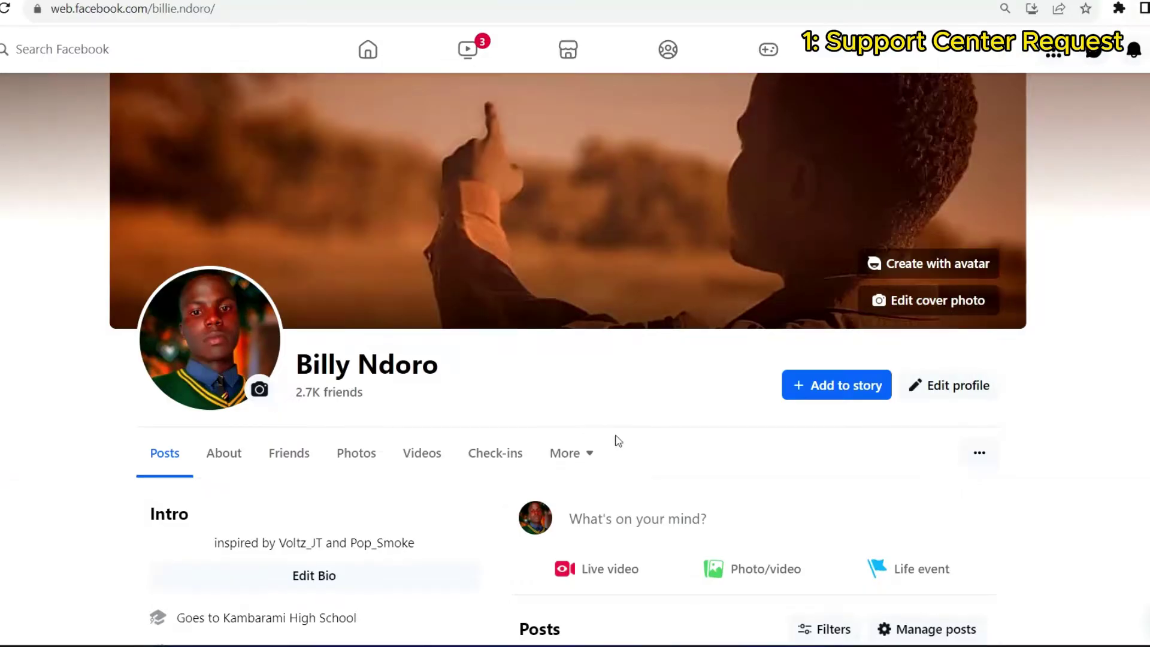
{"action": "left_click", "coordinate": [983, 462]}
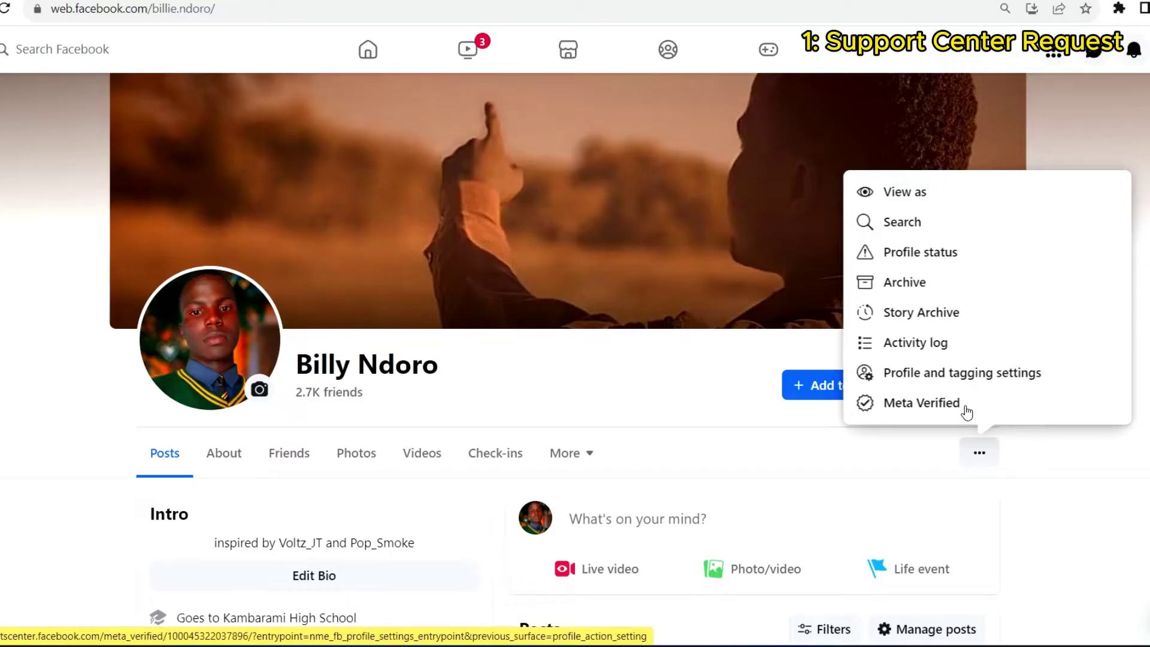
{"action": "left_click", "coordinate": [1087, 607]}
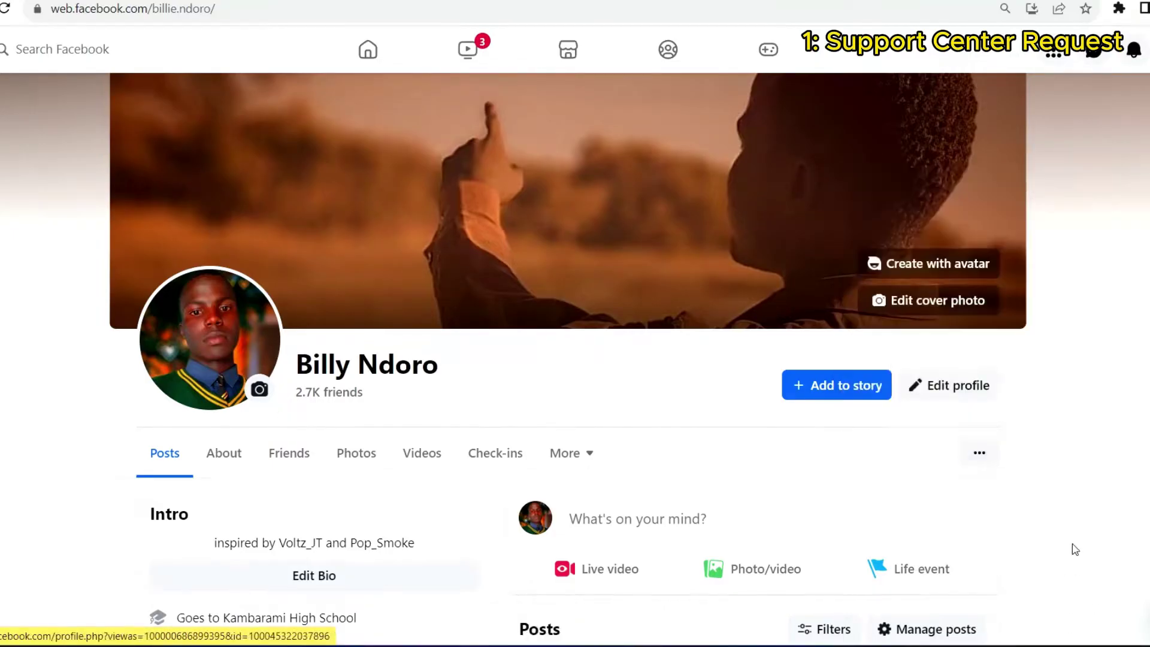
{"action": "scroll", "coordinate": [1054, 319], "scroll_direction": "up", "scroll_amount": 1}
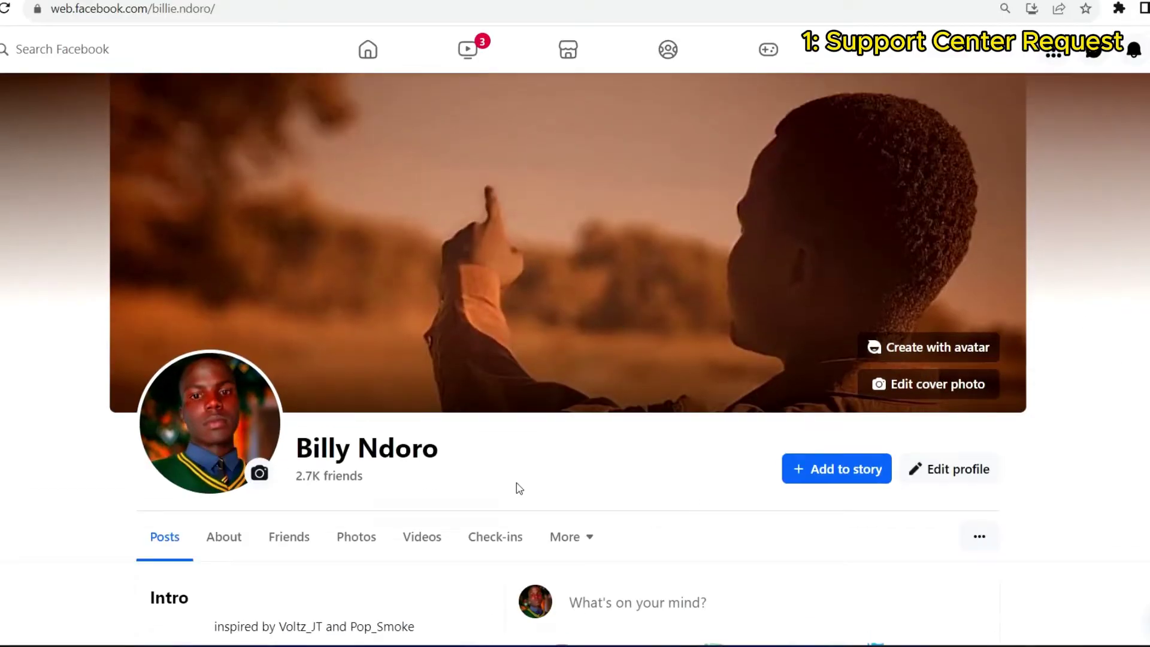
{"action": "scroll", "coordinate": [1031, 425], "scroll_direction": "down", "scroll_amount": 2}
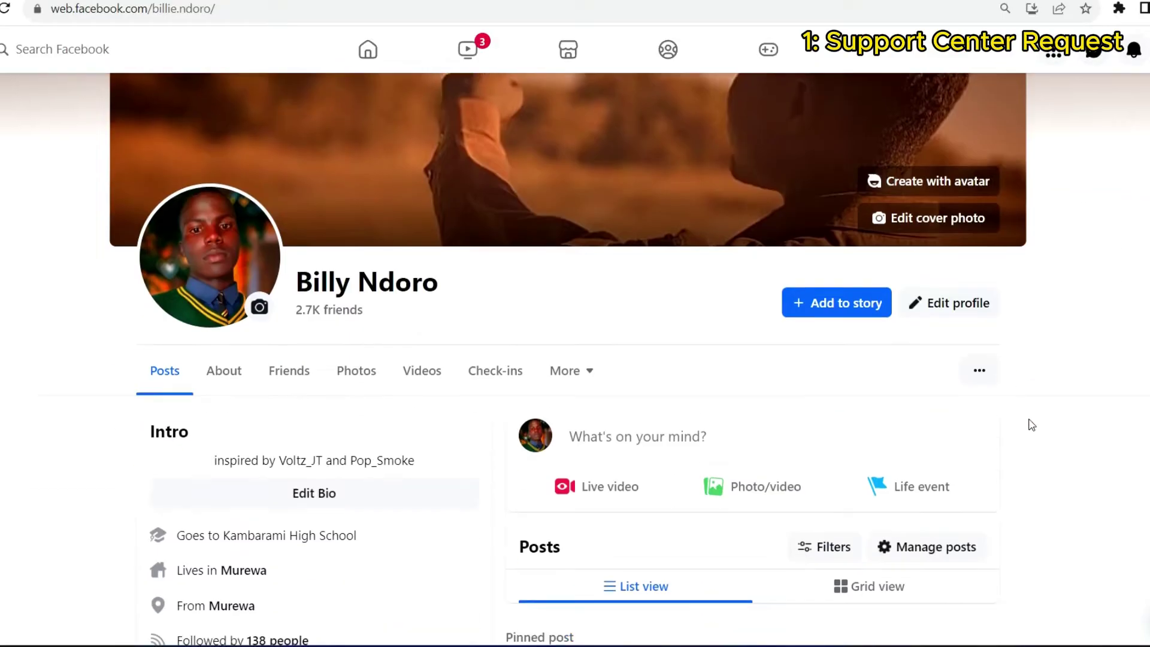
{"action": "left_click", "coordinate": [982, 375]}
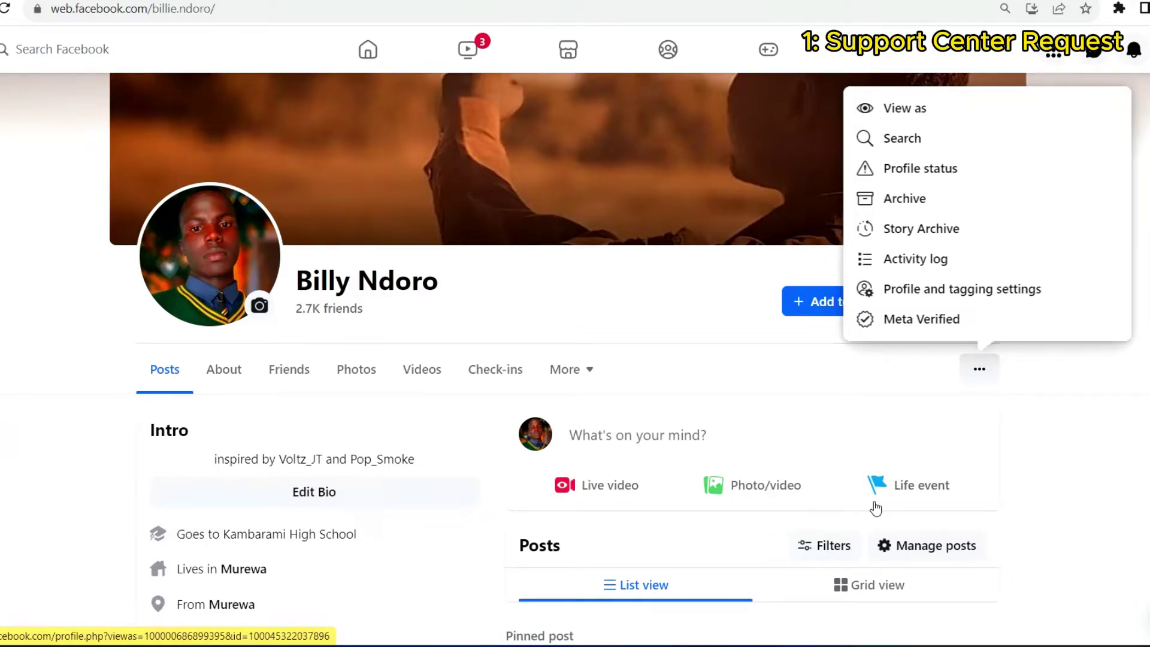
{"action": "left_click", "coordinate": [1123, 128]}
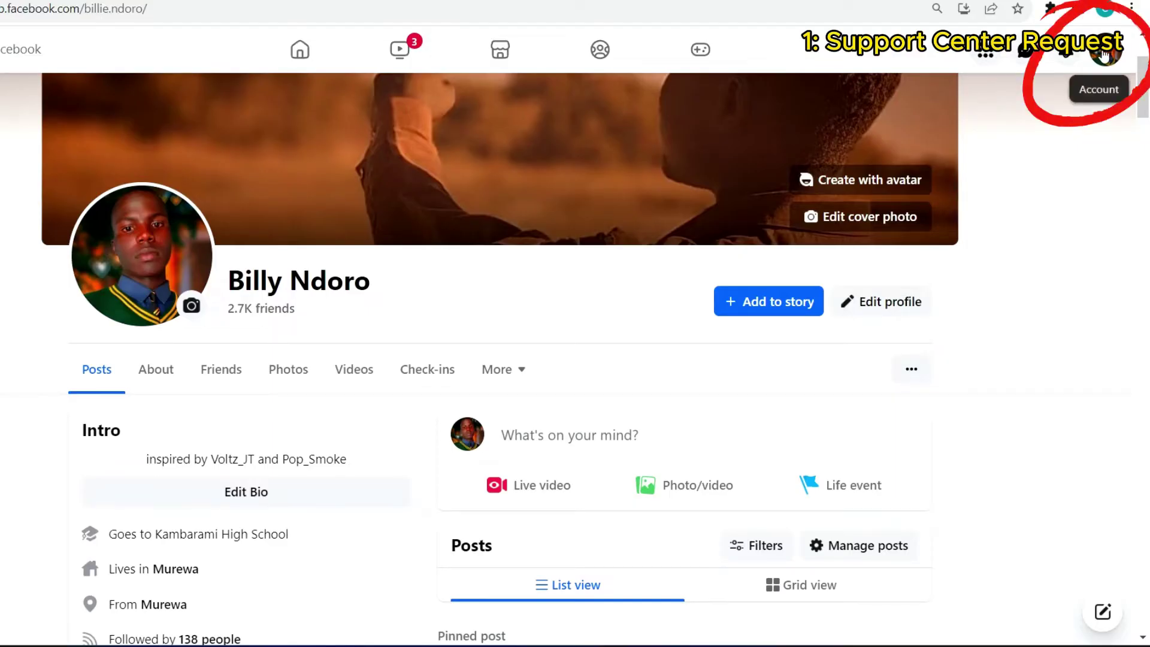
Step: From the account menu's Help & support, report that something went wrong, including complete logs and diagnostics
{"action": "left_click", "coordinate": [1104, 53]}
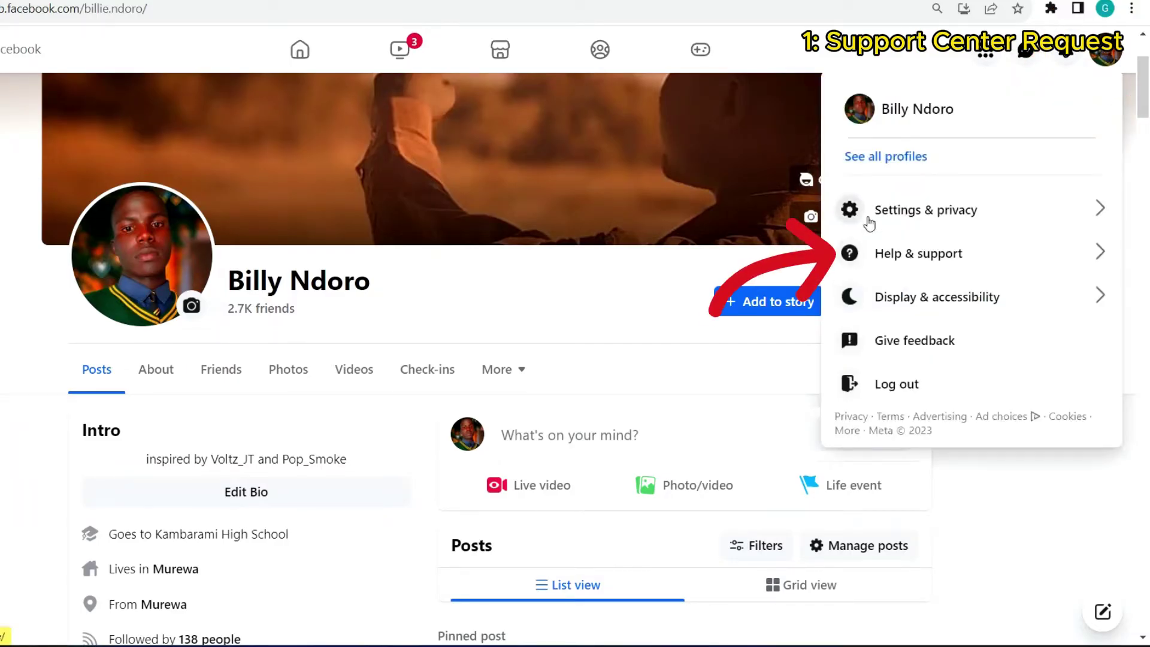
{"action": "left_click", "coordinate": [927, 249]}
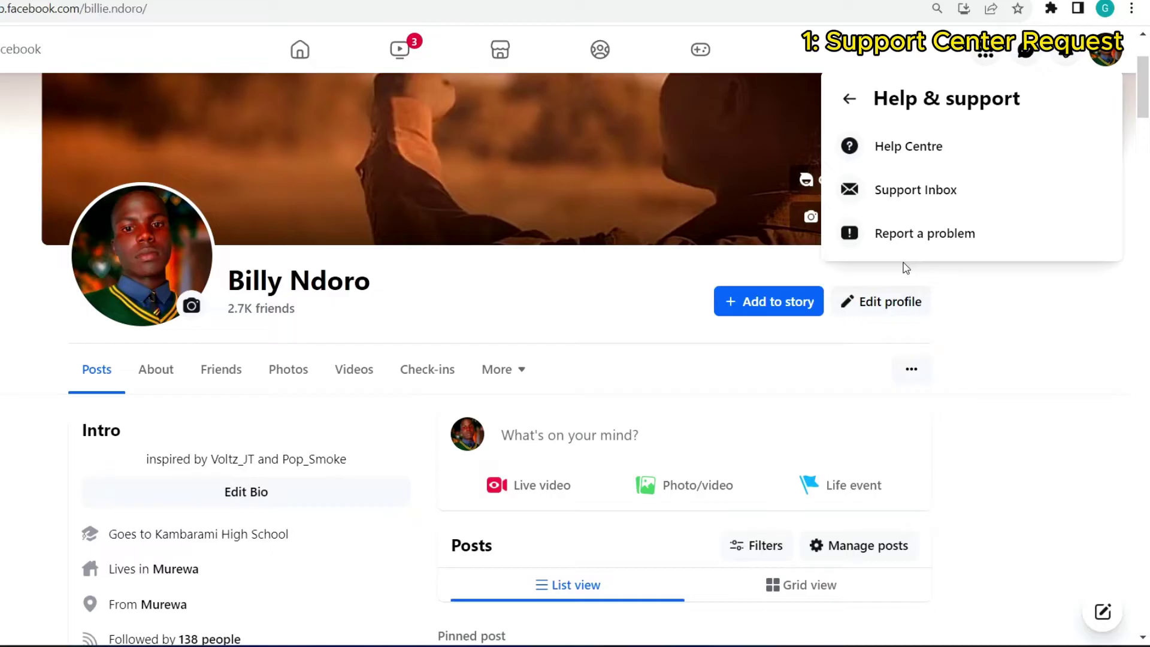
{"action": "left_click", "coordinate": [932, 235]}
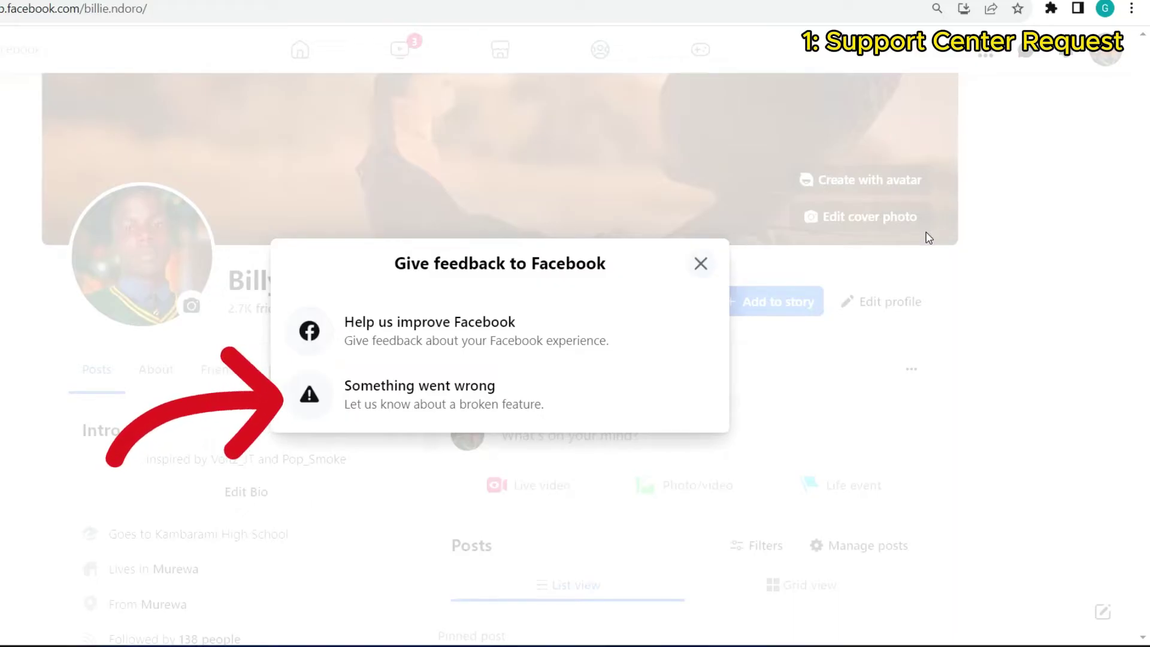
{"action": "left_click", "coordinate": [423, 393]}
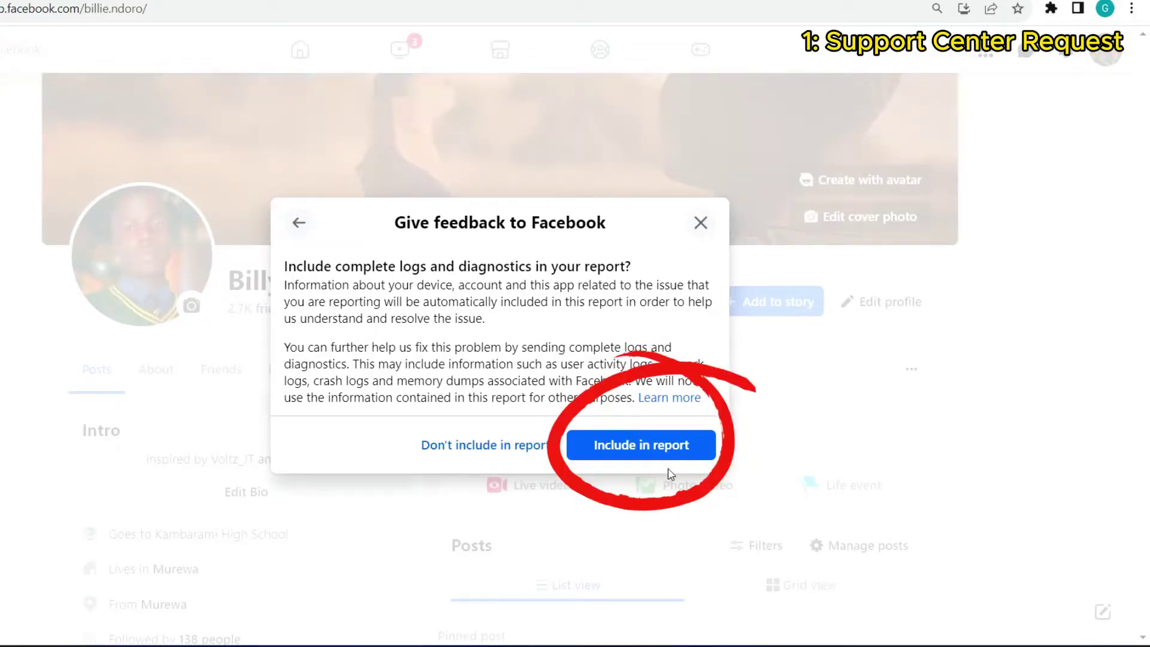
{"action": "left_click", "coordinate": [655, 446]}
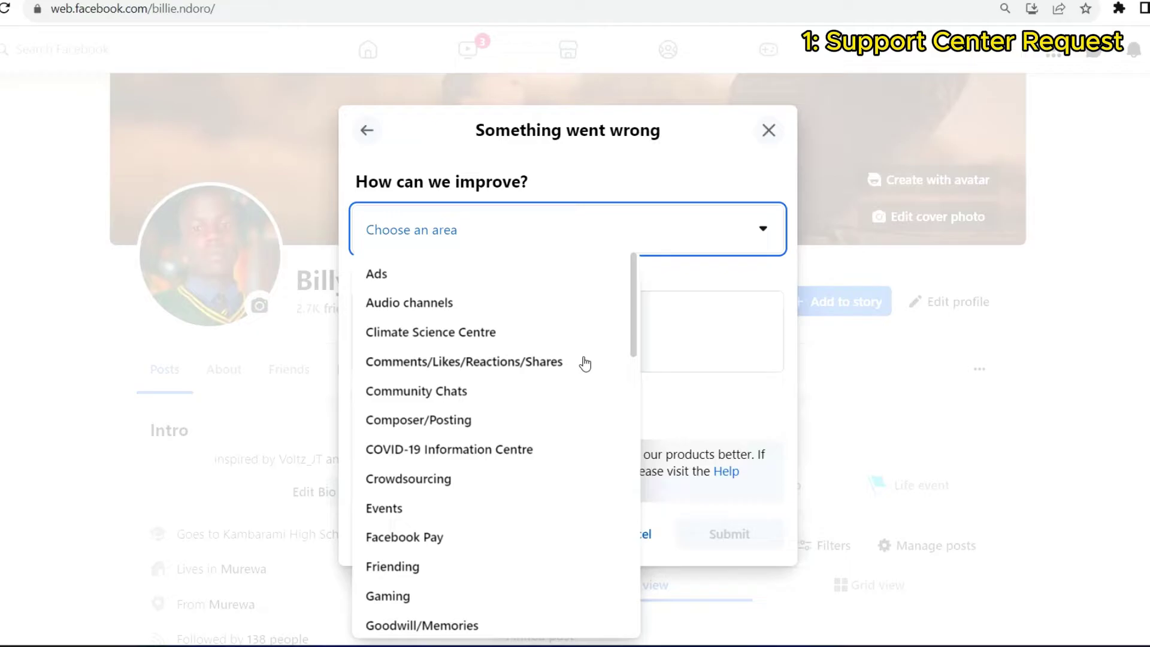
{"action": "scroll", "coordinate": [430, 348], "scroll_direction": "down", "scroll_amount": 5}
Step: Choose Professional dashboard as the problem area and select all of the prepared script note for the details
{"action": "left_click", "coordinate": [484, 349]}
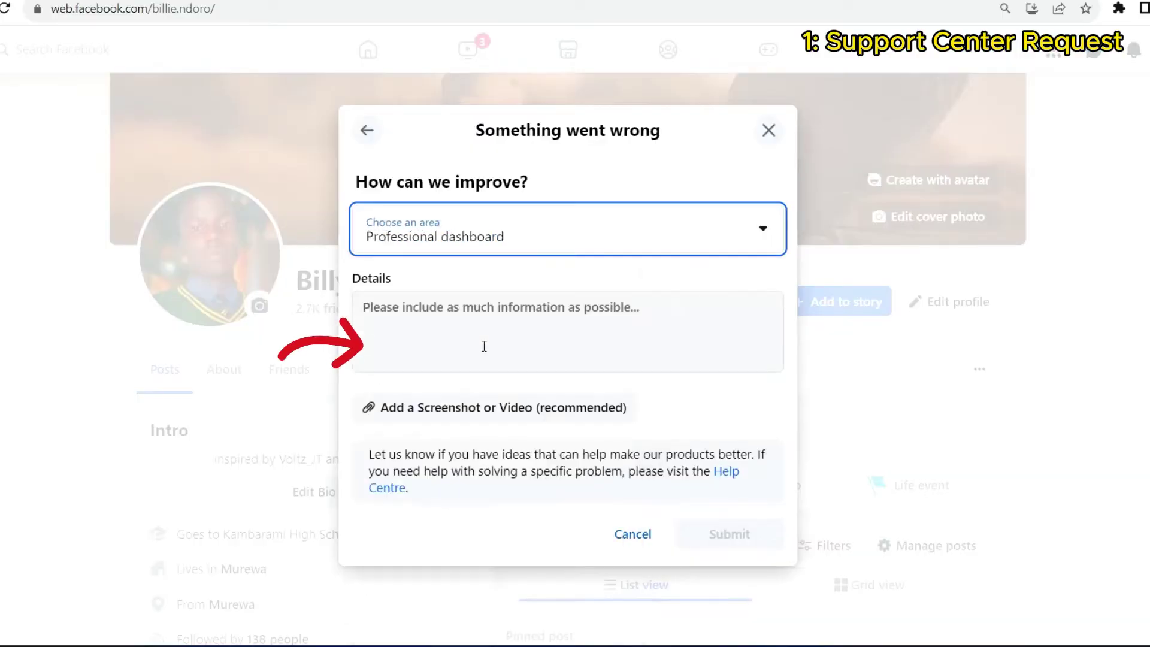
{"action": "left_click", "coordinate": [544, 324]}
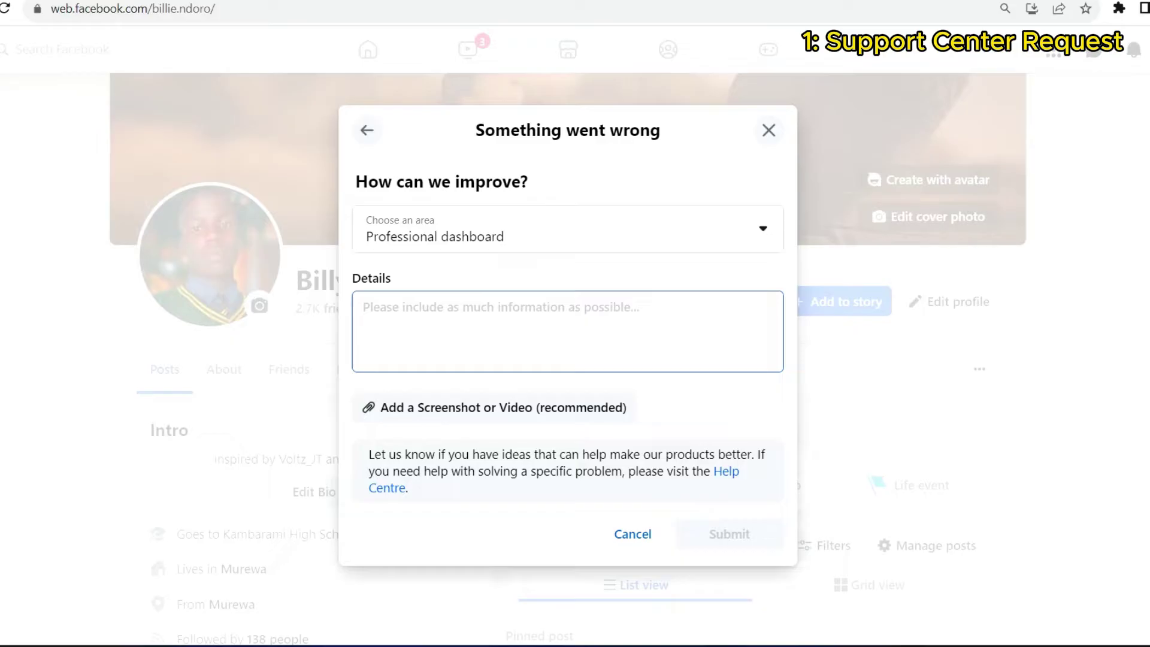
{"action": "left_click", "coordinate": [909, 642]}
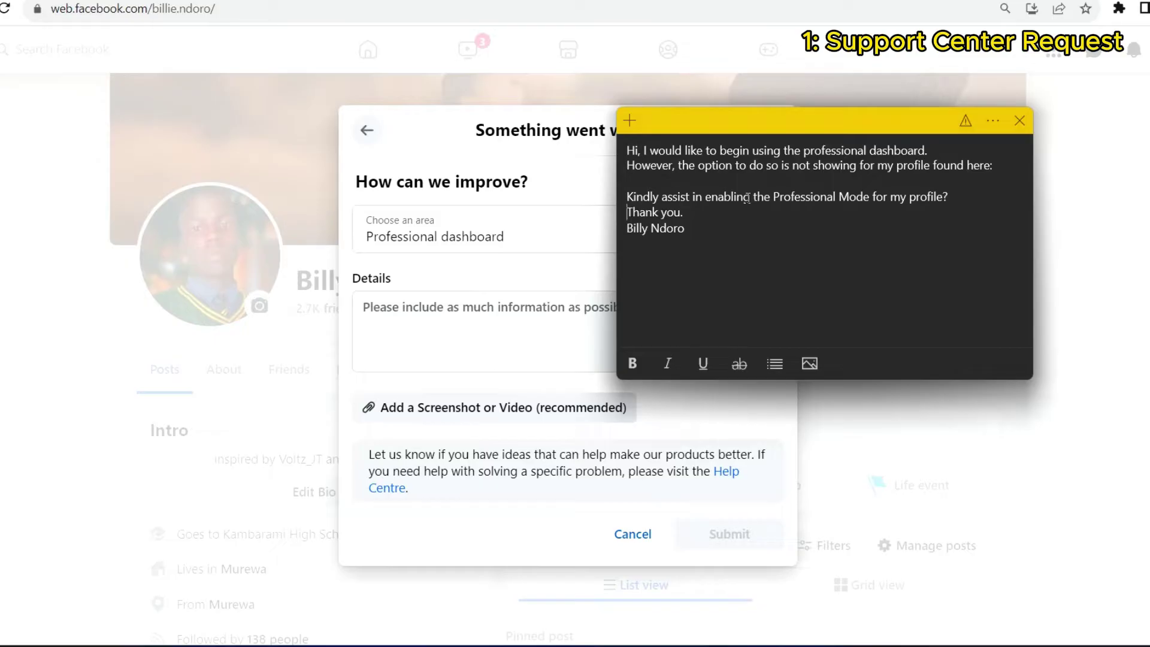
{"action": "key", "text": "ctrl+a"}
{"action": "key", "text": "ctrl+c"}
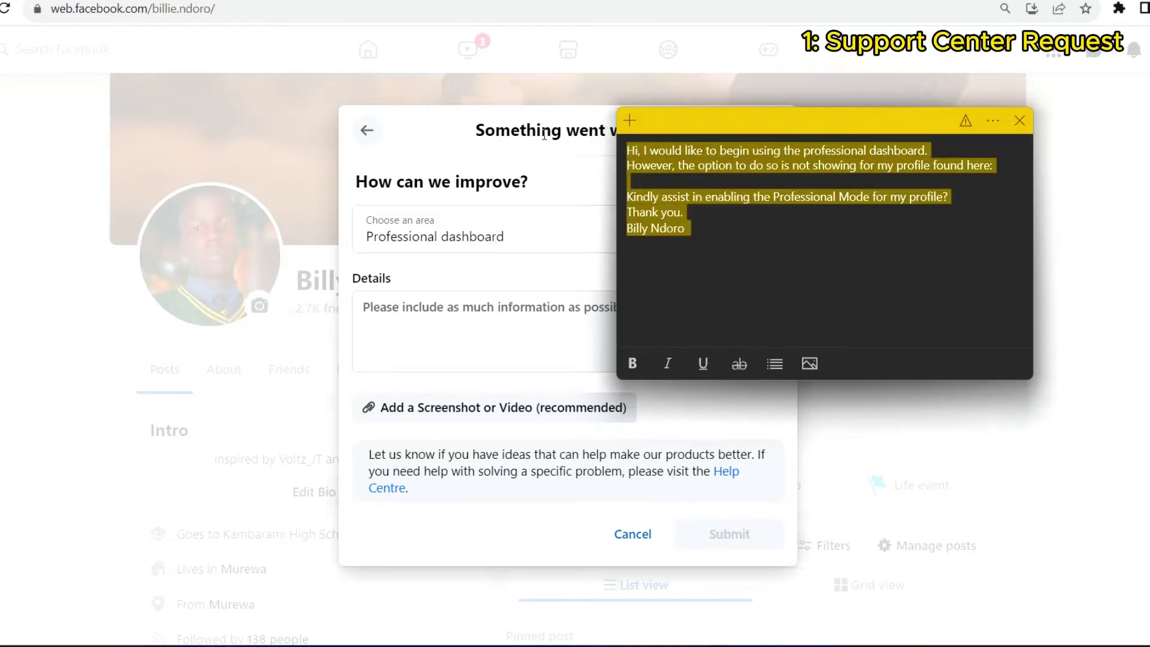
{"action": "left_click", "coordinate": [424, 311]}
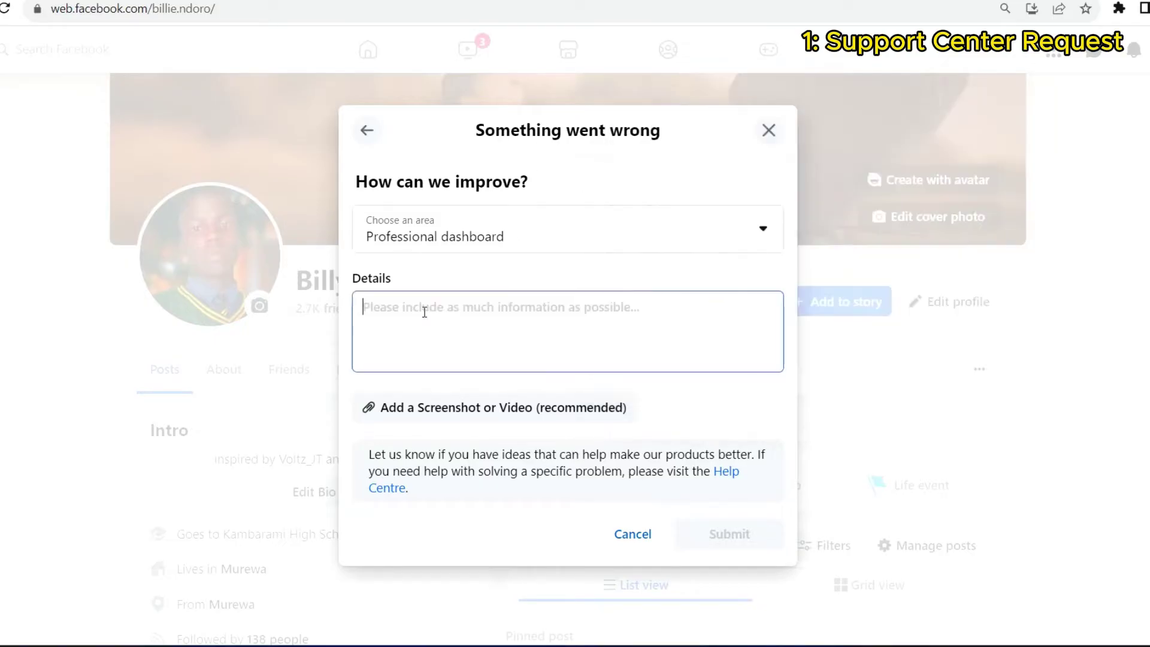
Step: Paste the prepared message asking to enable Professional Mode into the report's Details
{"action": "key", "text": "ctrl+v"}
{"action": "scroll", "coordinate": [498, 343], "scroll_direction": "up", "scroll_amount": 3}
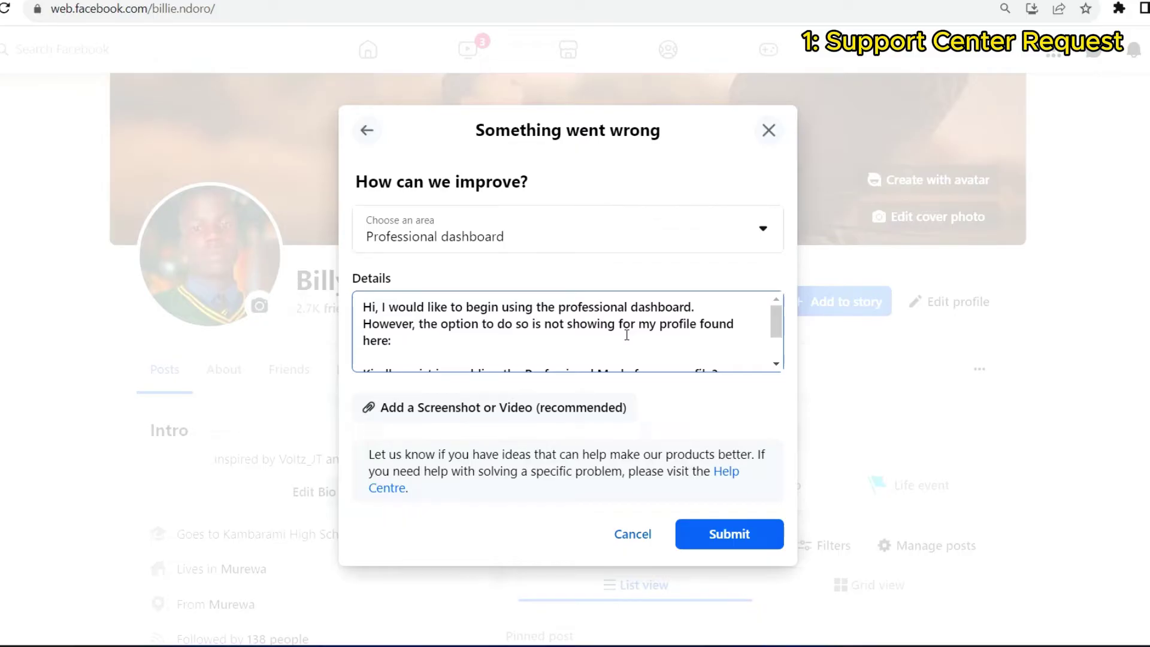
{"action": "scroll", "coordinate": [546, 353], "scroll_direction": "down", "scroll_amount": 1}
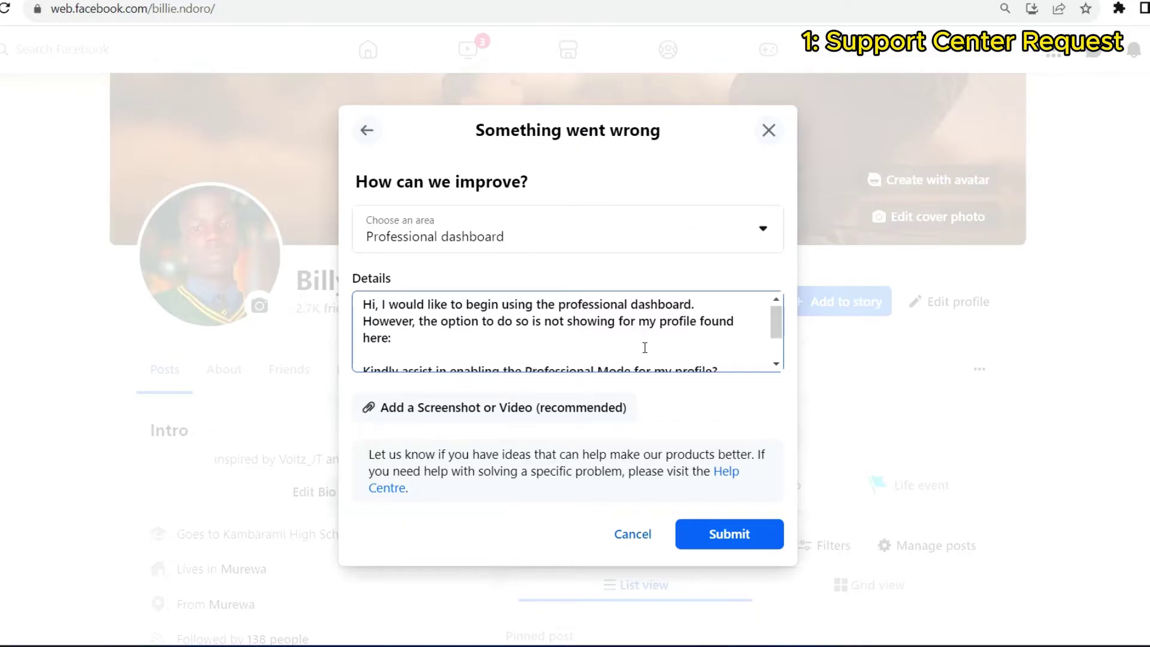
{"action": "scroll", "coordinate": [583, 355], "scroll_direction": "down", "scroll_amount": 2}
{"action": "scroll", "coordinate": [612, 359], "scroll_direction": "up", "scroll_amount": 3}
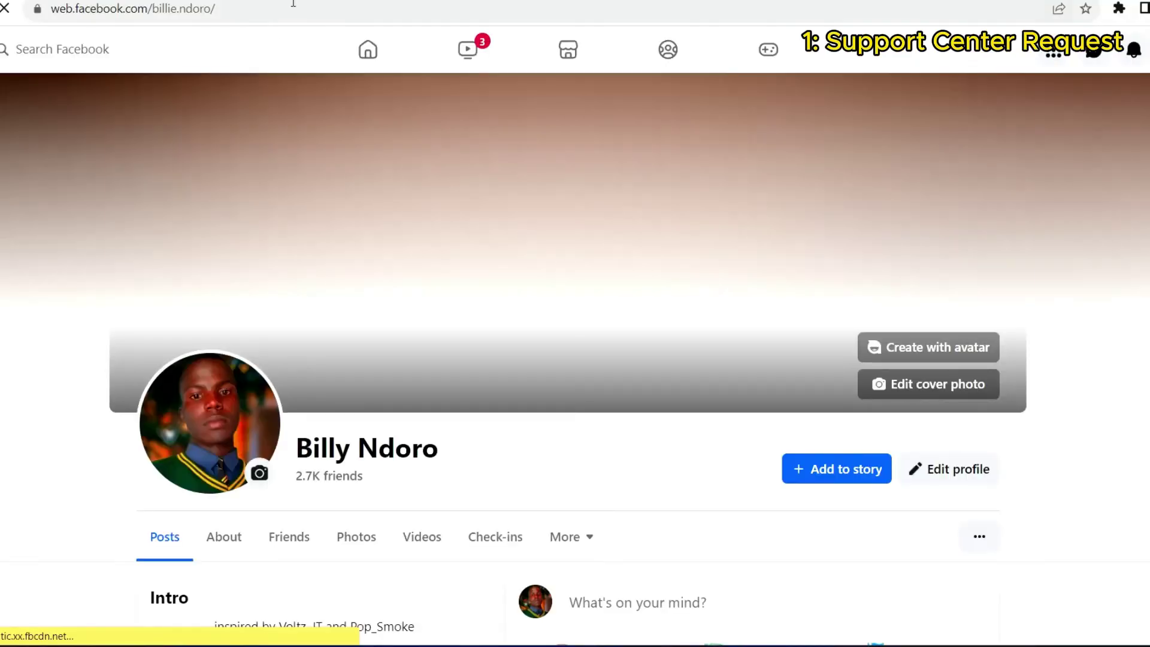
{"action": "scroll", "coordinate": [265, 90], "scroll_direction": "down", "scroll_amount": 3}
{"action": "scroll", "coordinate": [306, 83], "scroll_direction": "up", "scroll_amount": 3}
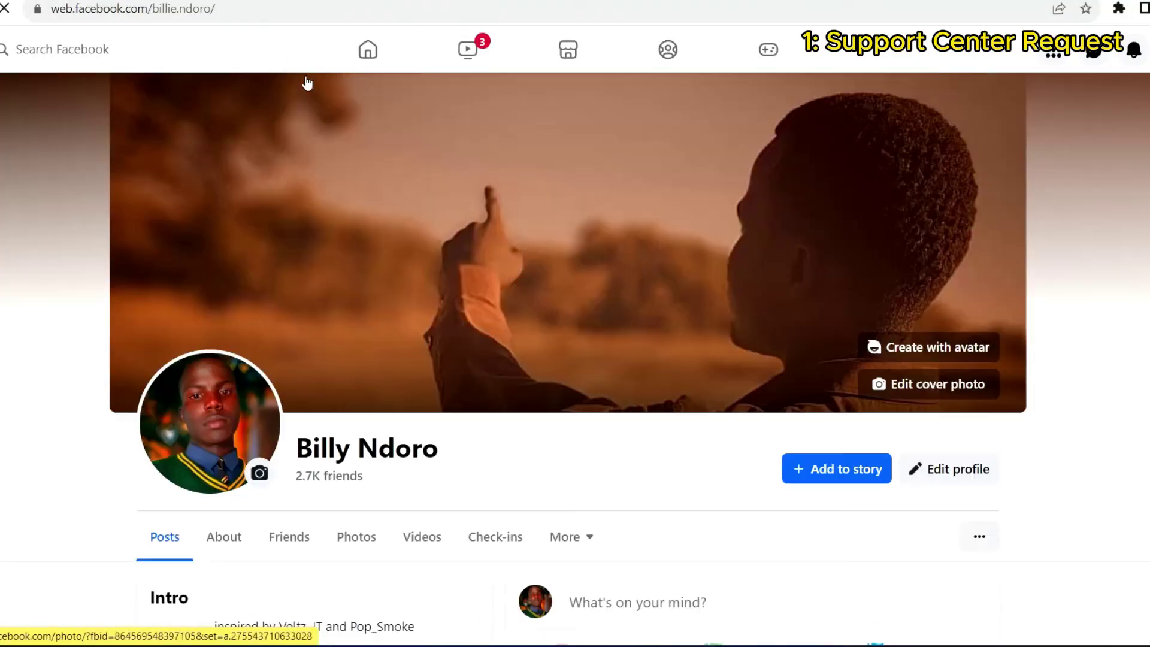
{"action": "left_click", "coordinate": [335, 9]}
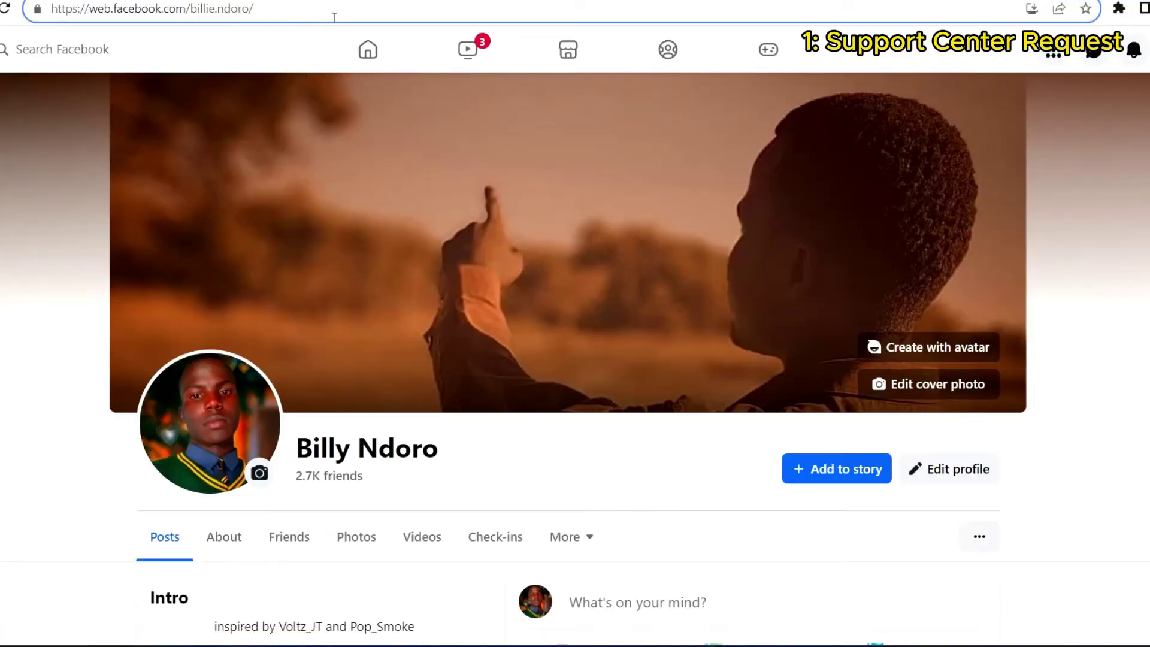
{"action": "left_click", "coordinate": [267, 9]}
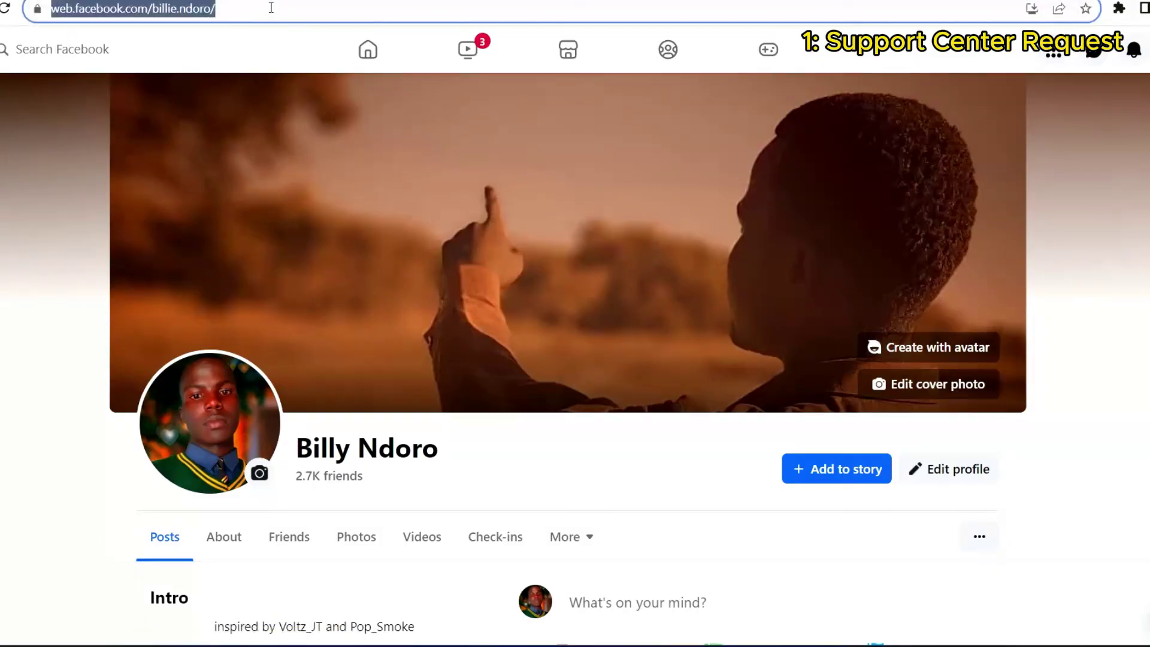
{"action": "left_click", "coordinate": [278, 7]}
{"action": "left_click_drag", "start_coordinate": [304, 9], "coordinate": [11, 9]}
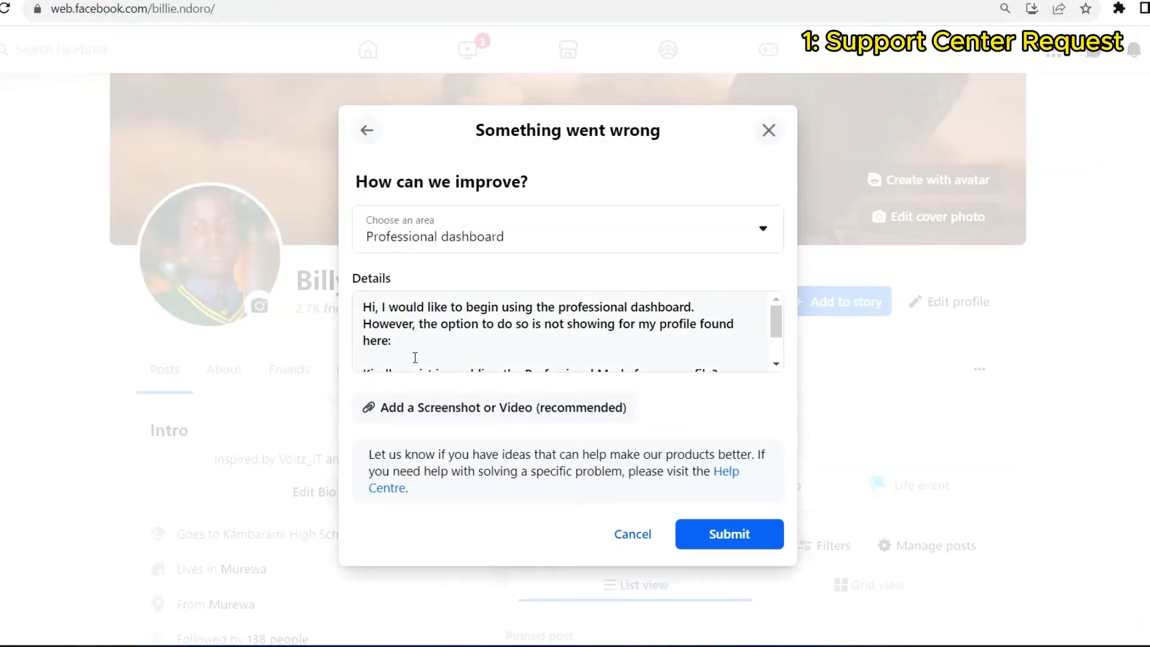
{"action": "left_click", "coordinate": [409, 343]}
{"action": "key", "text": "ctrl+v"}
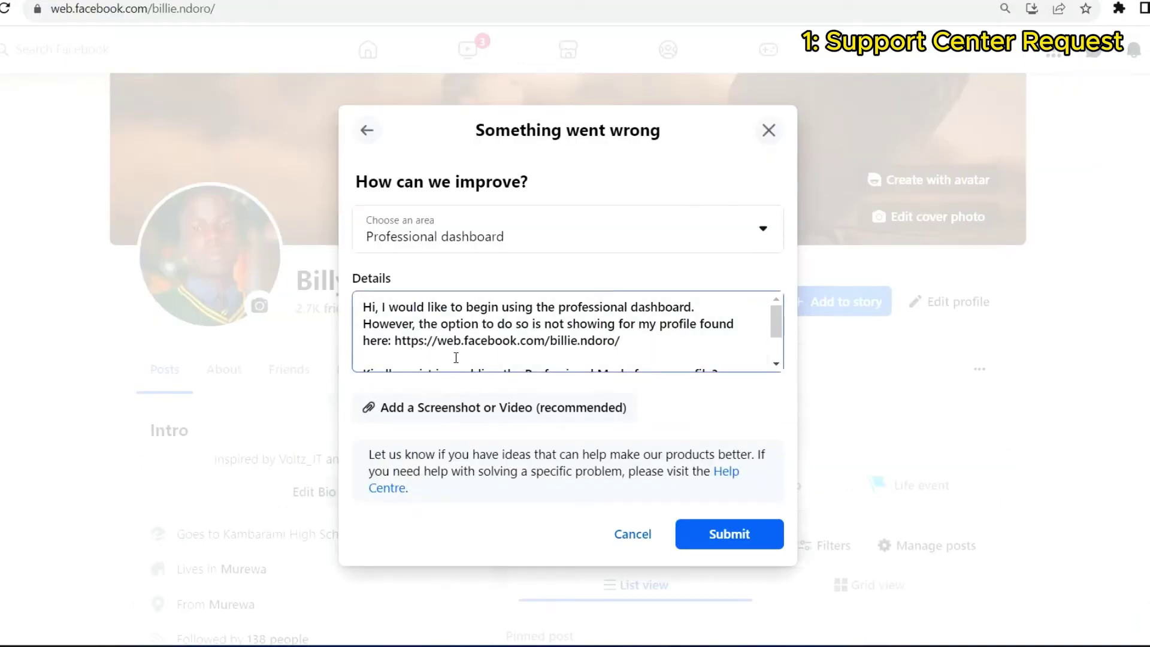
{"action": "scroll", "coordinate": [610, 324], "scroll_direction": "down", "scroll_amount": 1}
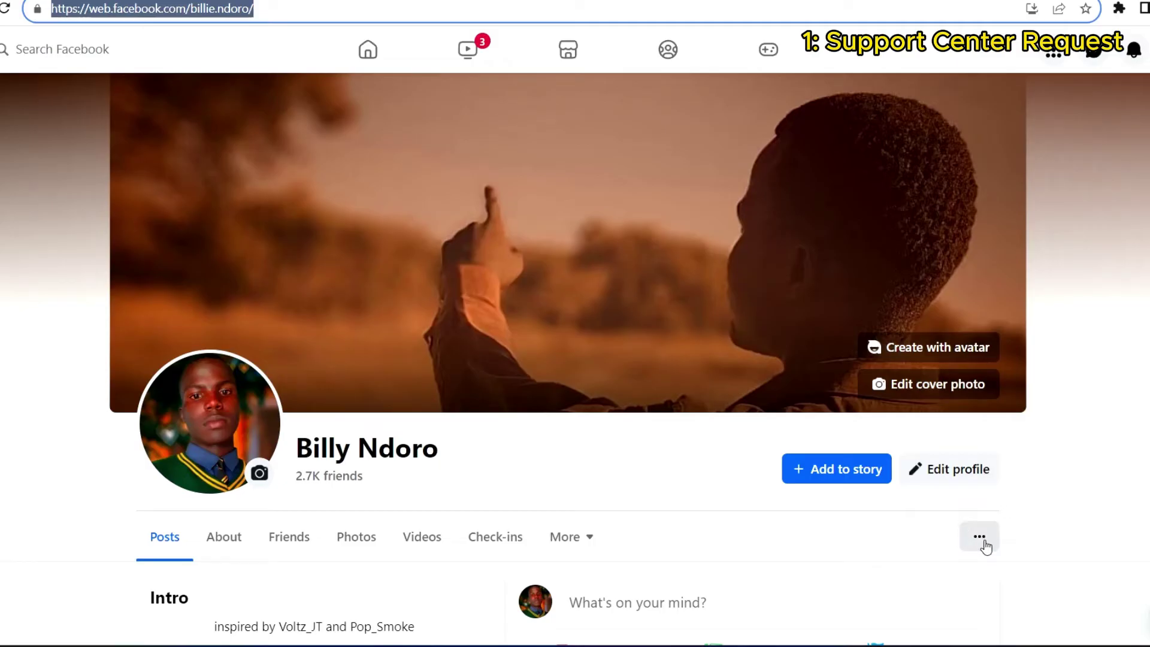
{"action": "left_click", "coordinate": [981, 537]}
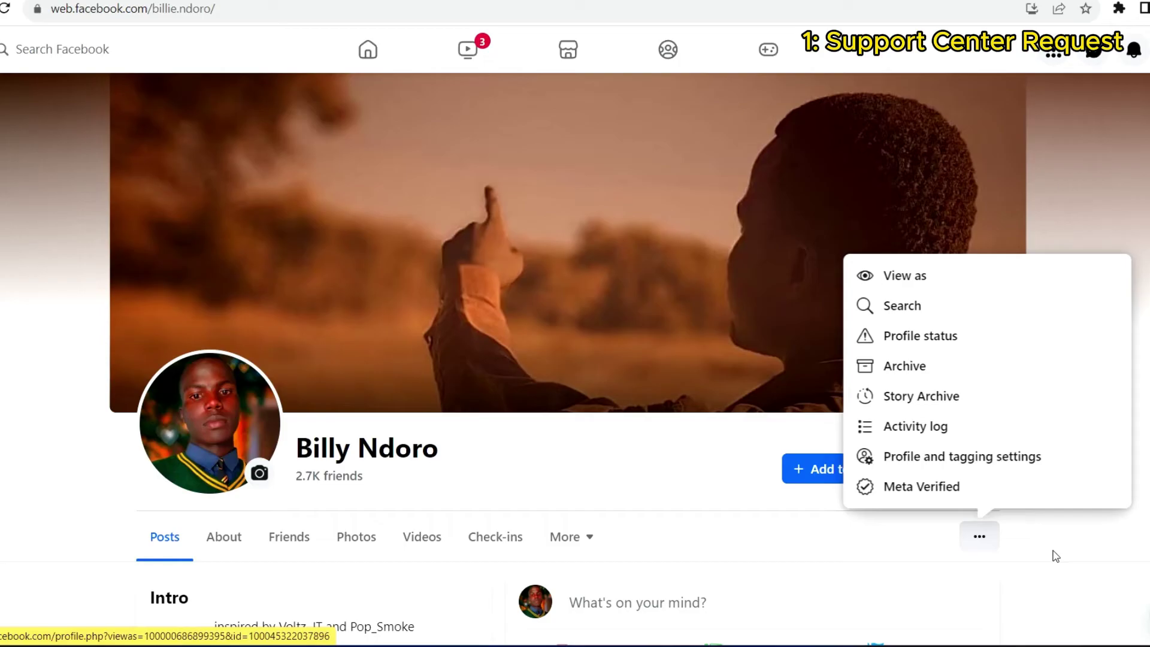
{"action": "key", "text": "Down"}
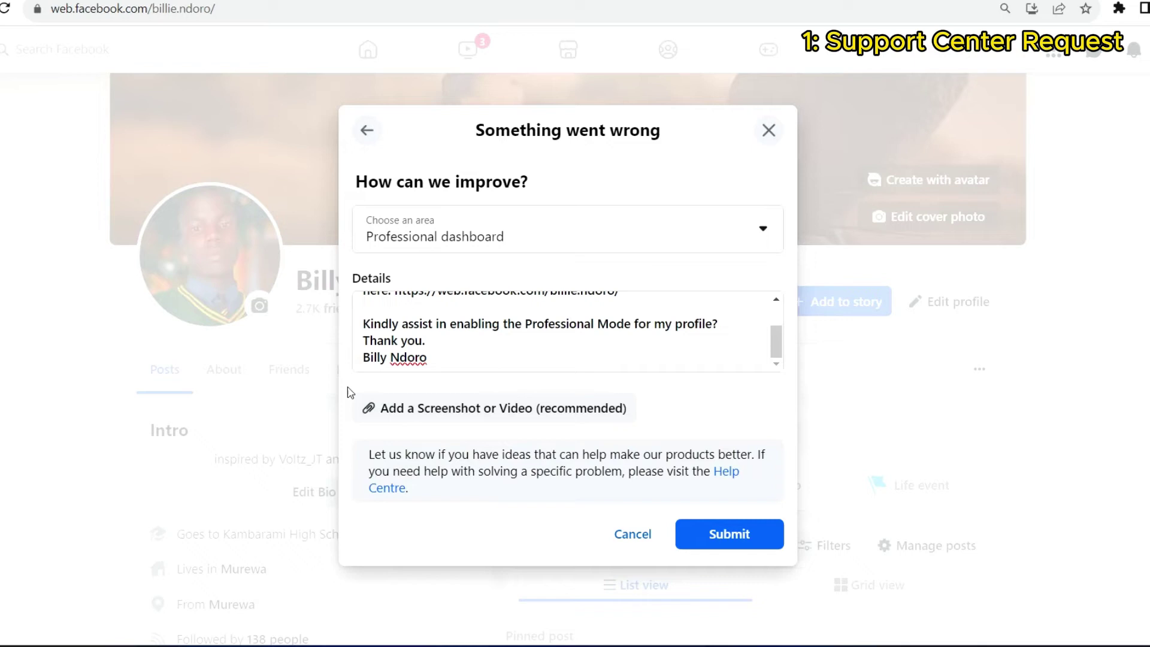
Step: Attach the newest WhatsApp Image from Downloads as the report's screenshot
{"action": "left_click", "coordinate": [461, 415]}
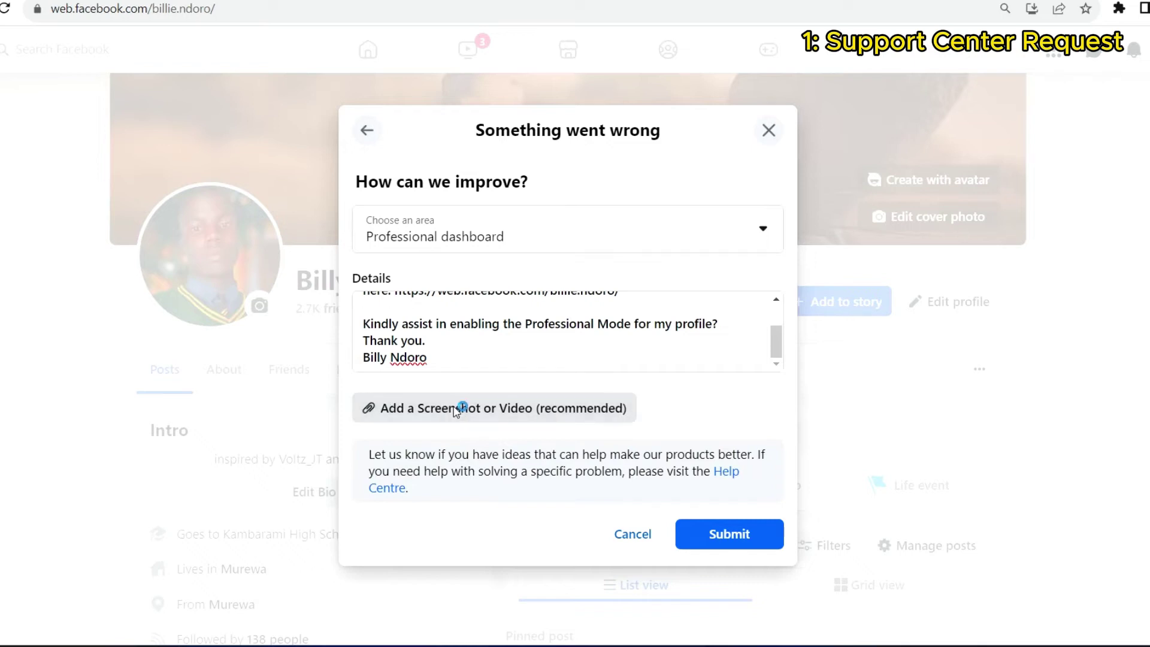
{"action": "left_click", "coordinate": [134, 153]}
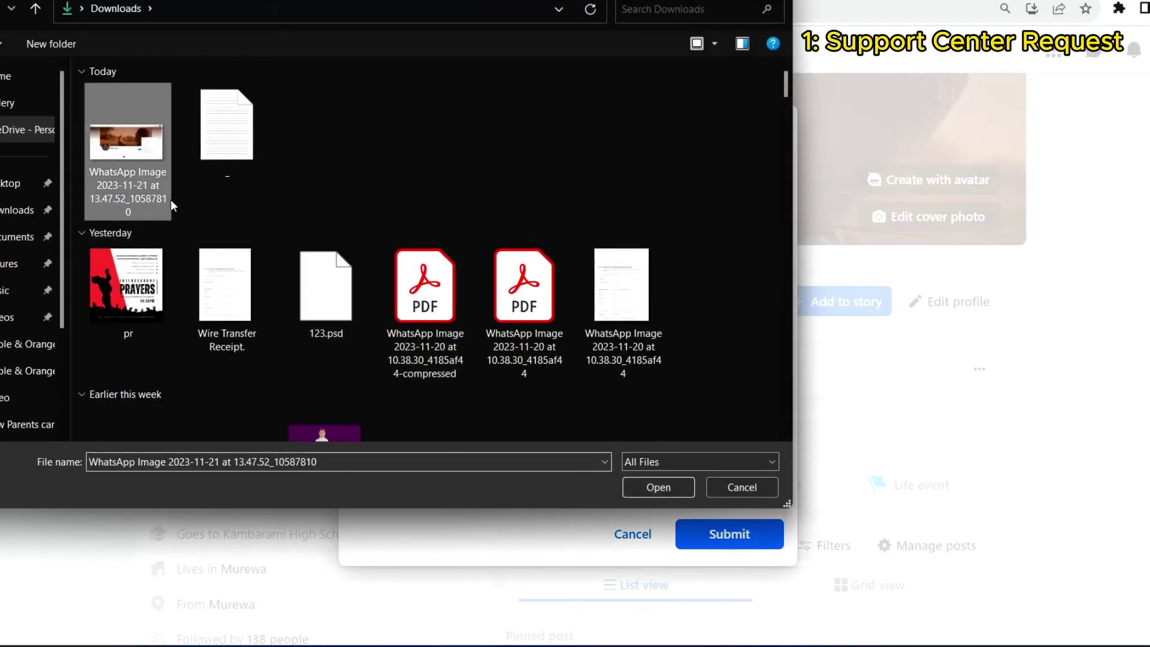
{"action": "left_click", "coordinate": [651, 489]}
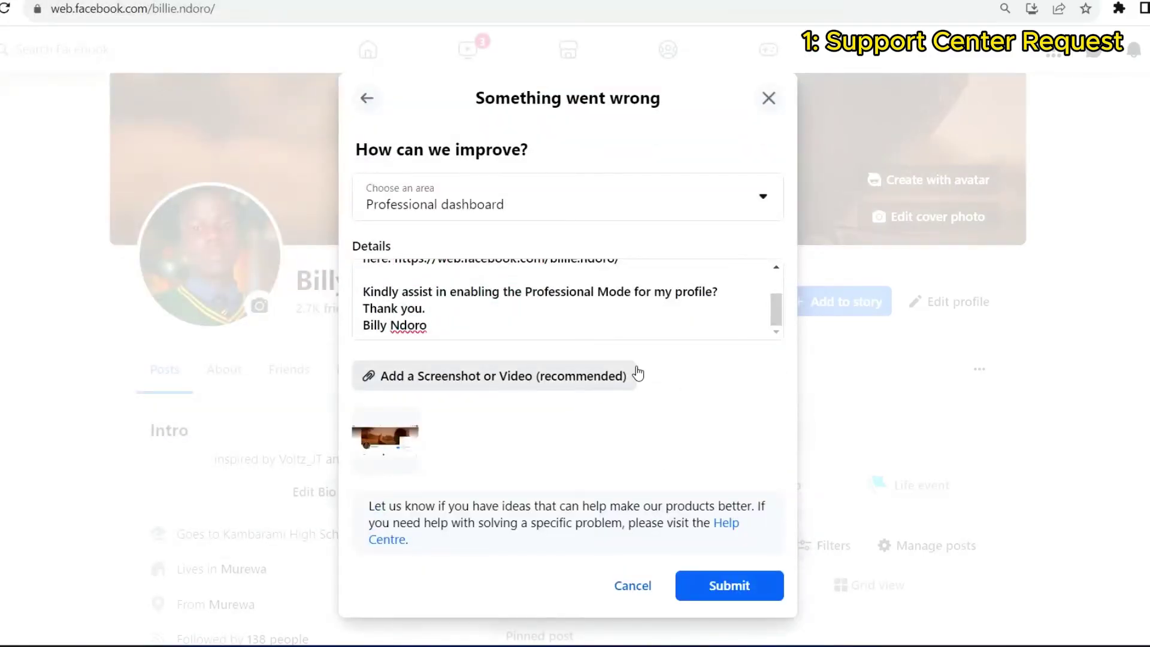
Step: Submit the completed Professional dashboard report
{"action": "left_click", "coordinate": [730, 566]}
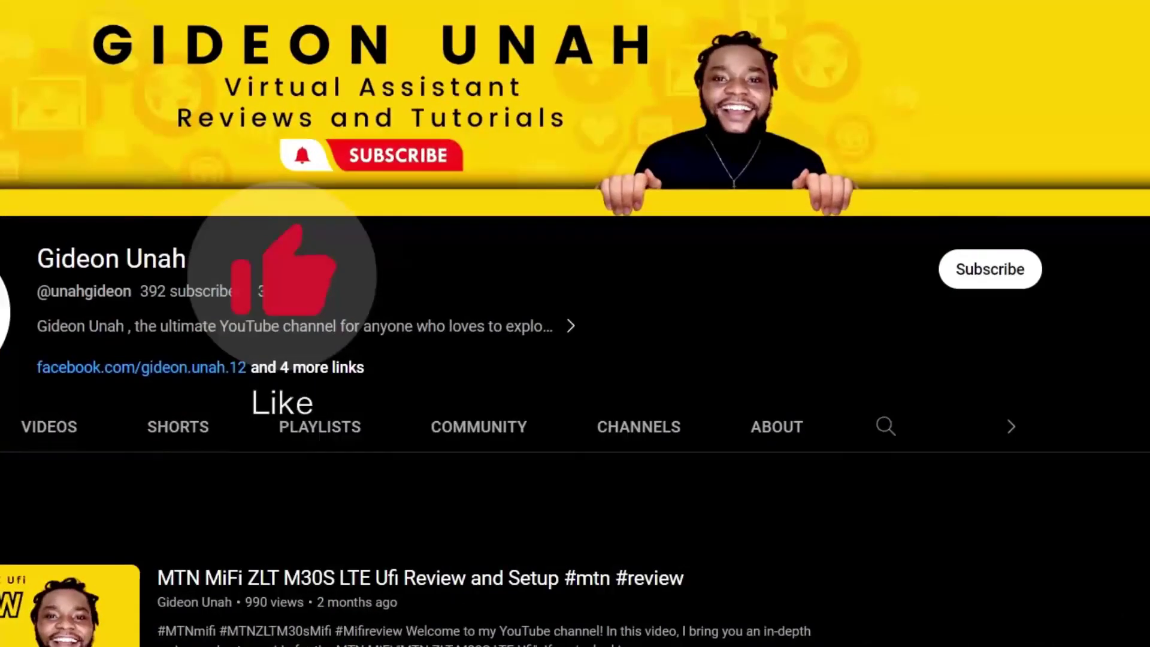
Step: Subscribe to the Gideon Unah channel with All notifications turned on
{"action": "left_click", "coordinate": [985, 286]}
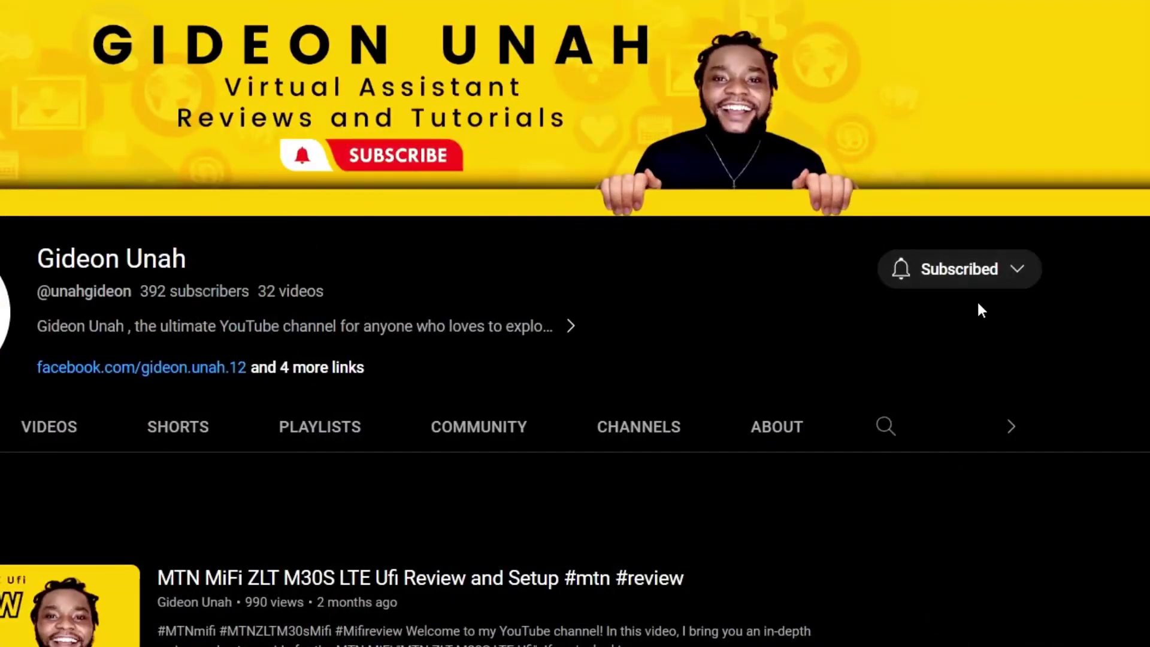
{"action": "left_click", "coordinate": [902, 271]}
{"action": "left_click", "coordinate": [947, 322]}
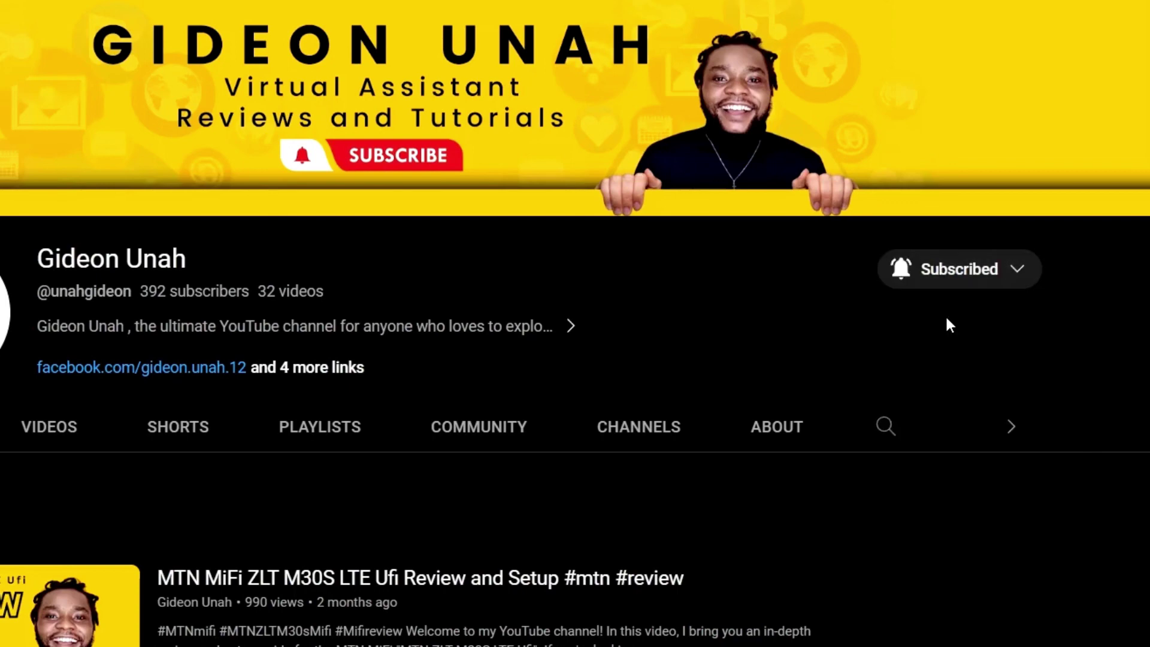